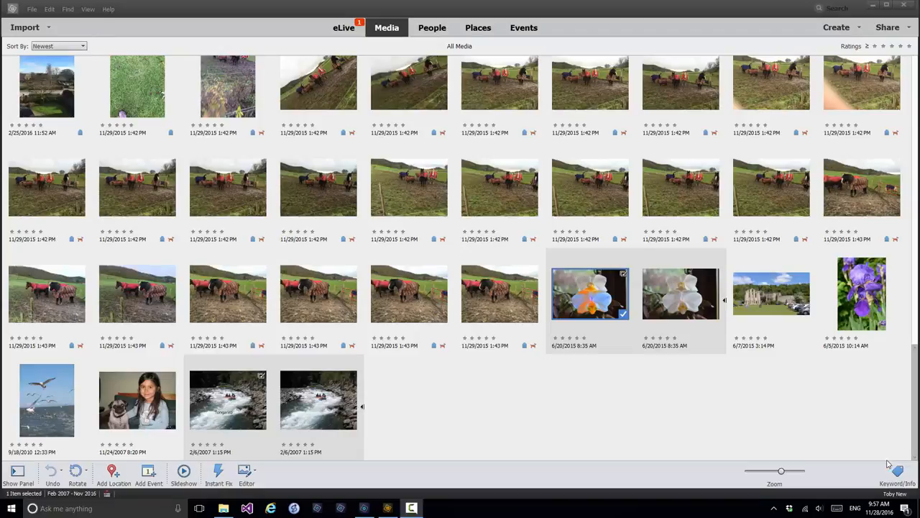
Step: Open the Email preferences
left_click(48, 9)
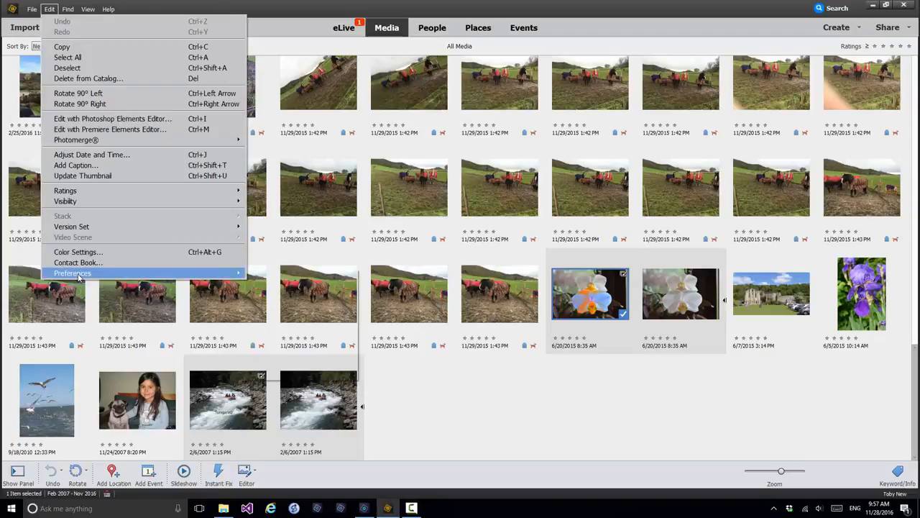
mouse_move(81, 276)
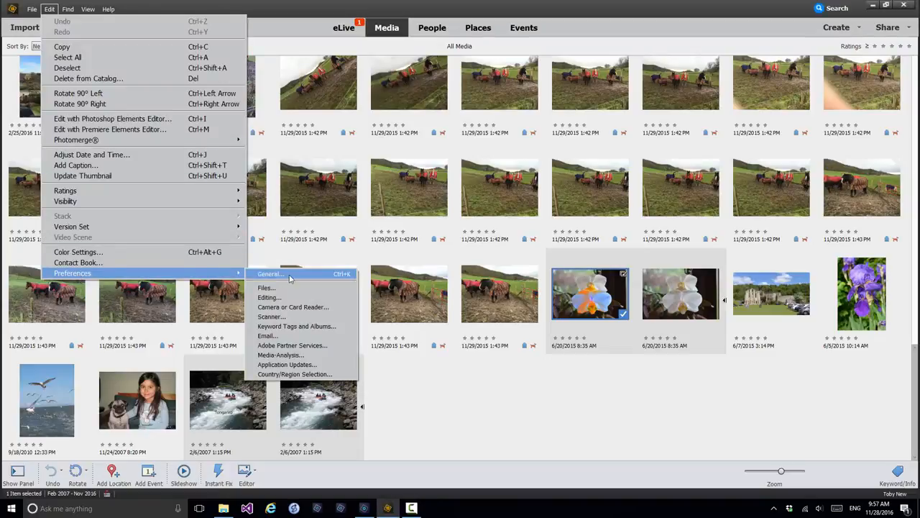
left_click(282, 336)
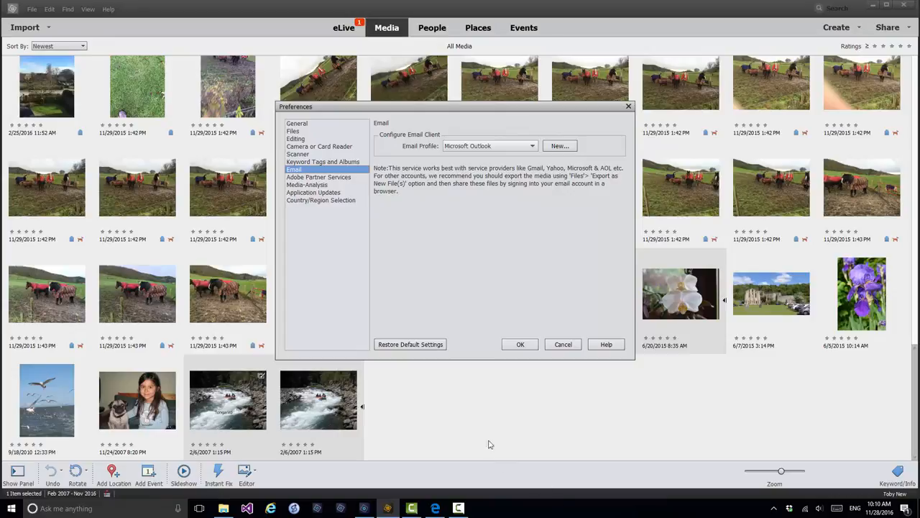
Step: Create a new email profile named "Gmail Profile" with Gmail as the service provider
left_click(533, 148)
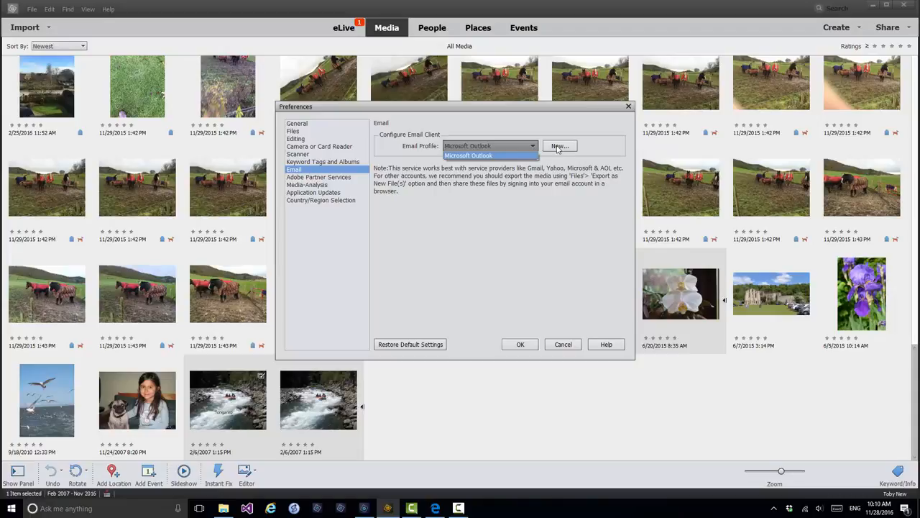
left_click(557, 147)
left_click(557, 147)
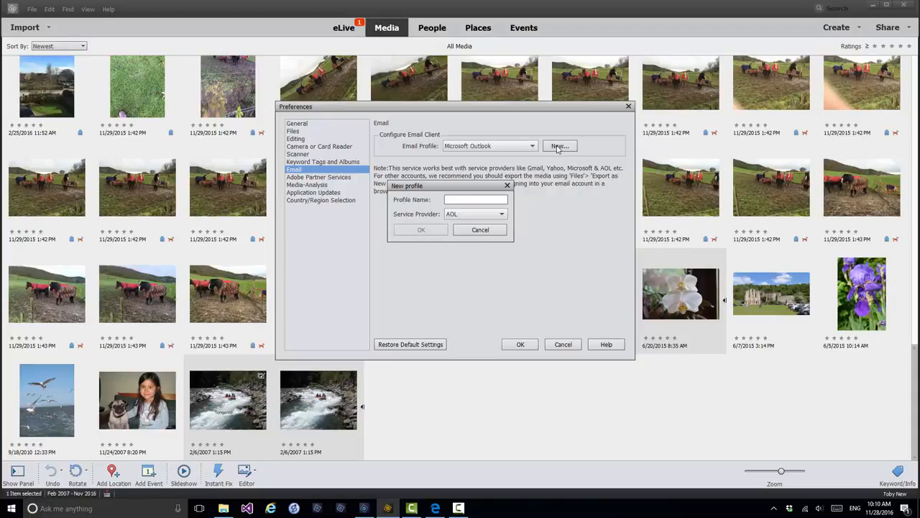
left_click(502, 215)
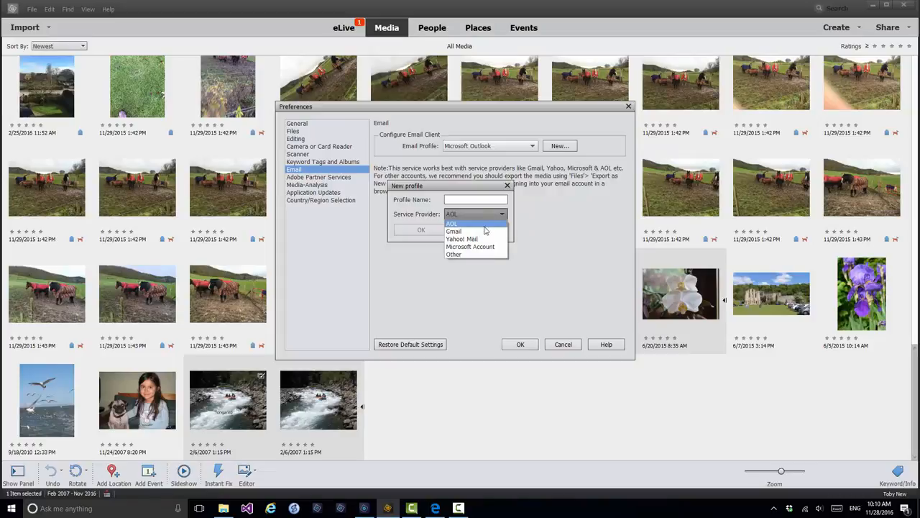
left_click(471, 231)
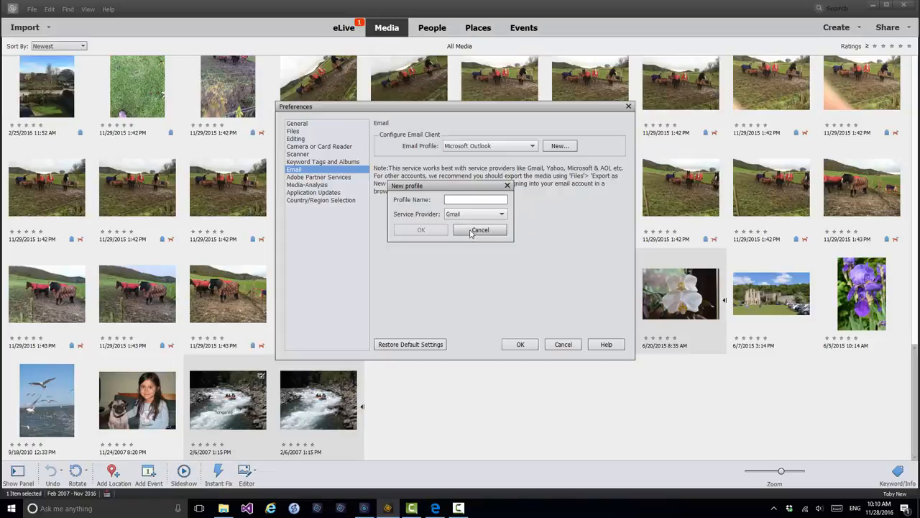
left_click(459, 200)
type("Gmail")
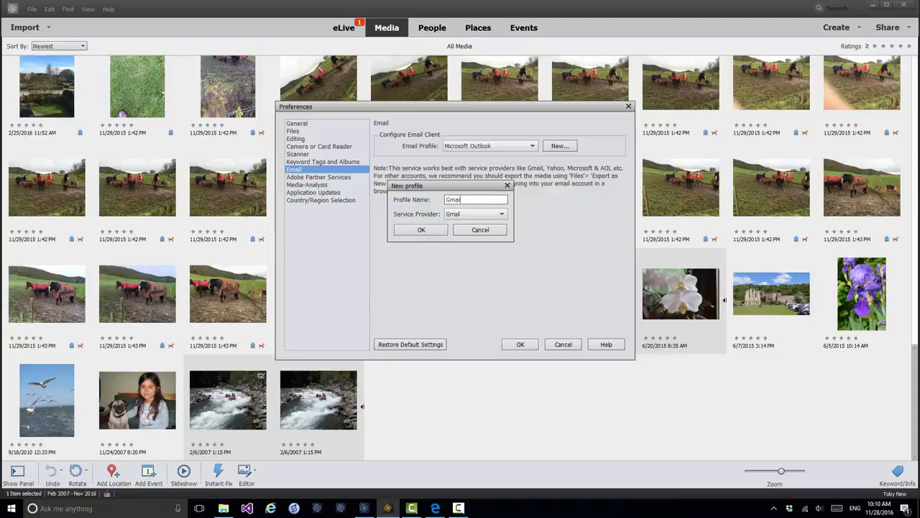
type(" Profile")
left_click(422, 232)
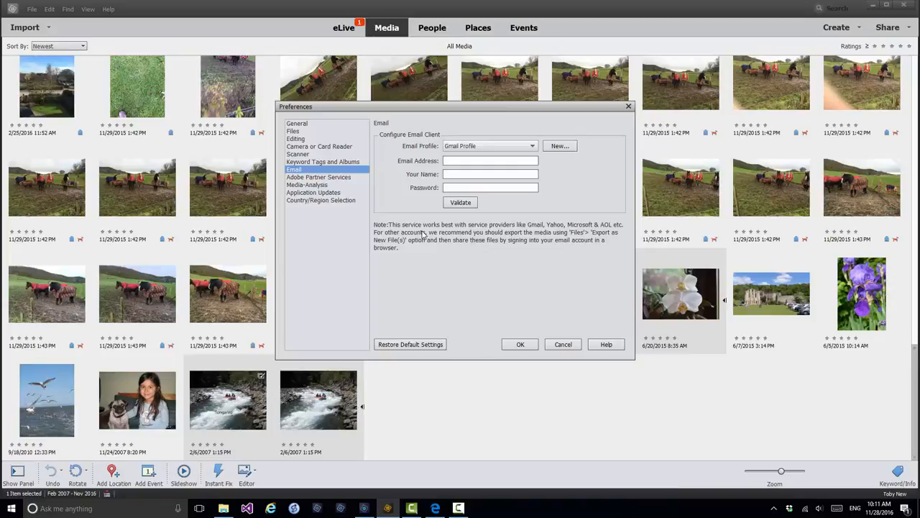
left_click(451, 161)
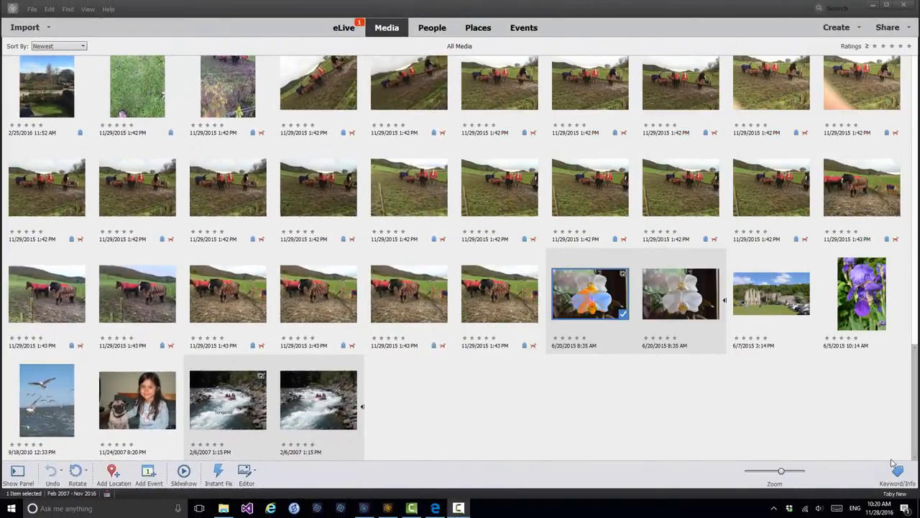
Step: Select the orange orchid and purple iris photos and start sharing them by email
left_click(591, 297)
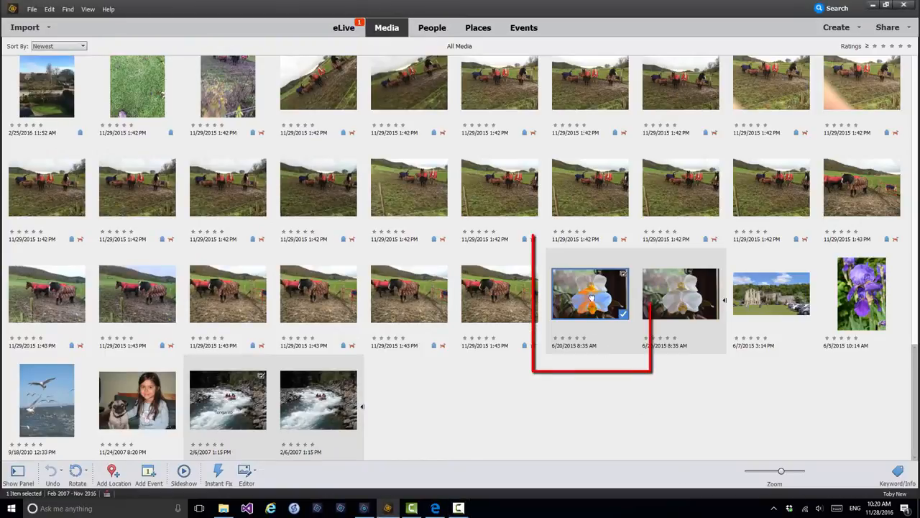
left_click(864, 287, "ctrl")
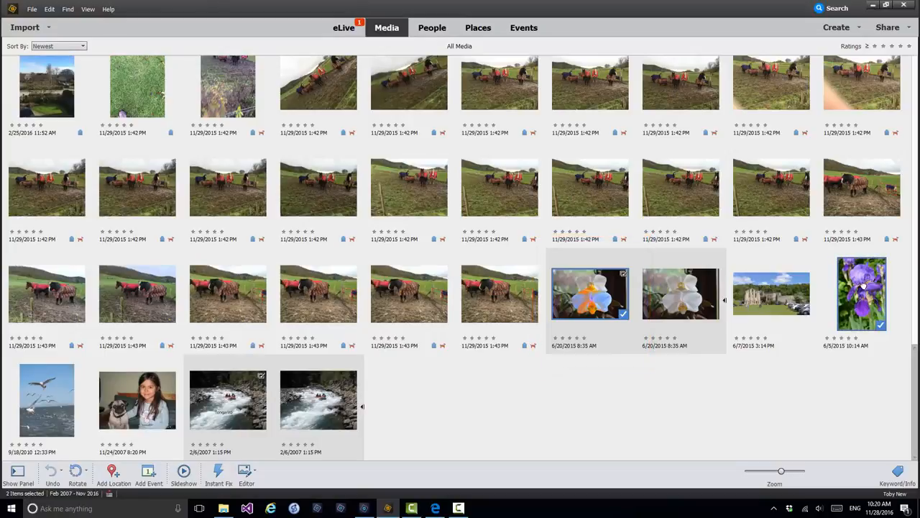
left_click(911, 28)
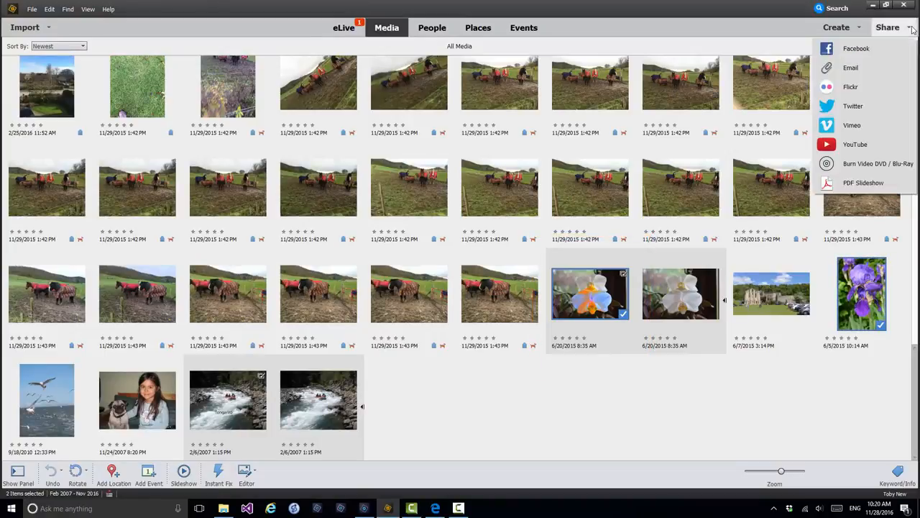
left_click(852, 68)
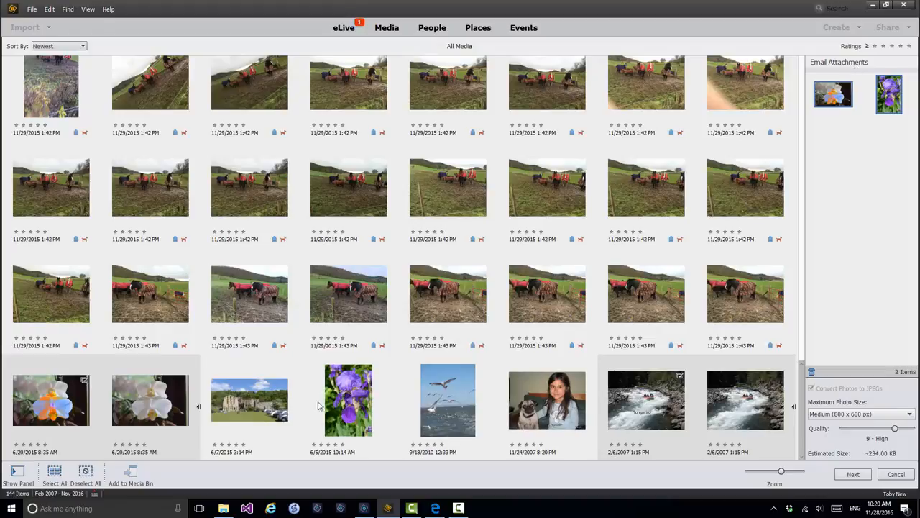
Step: Add the seagull photo to the email attachments
left_click(458, 402)
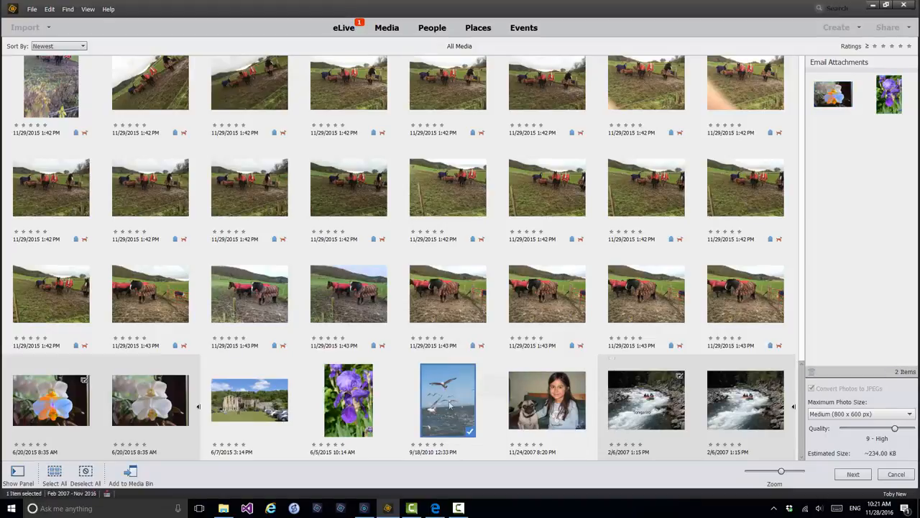
left_click_drag(449, 405, 874, 188)
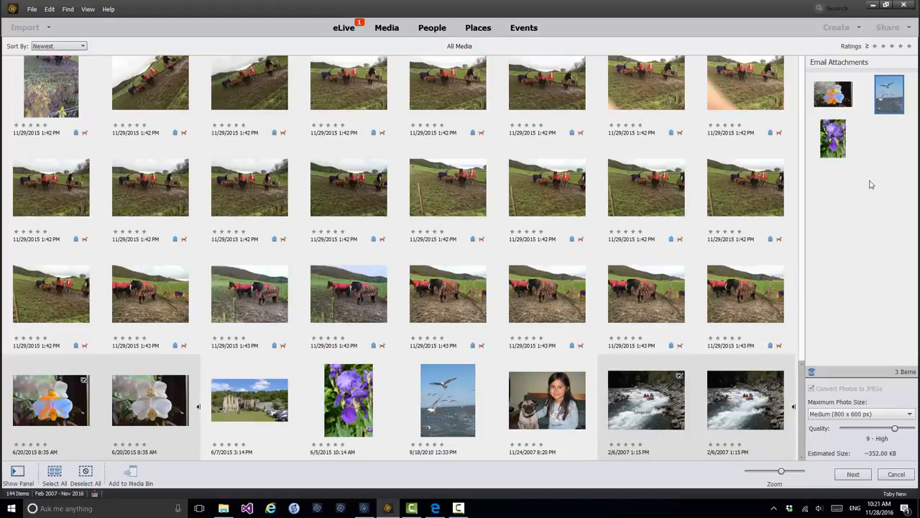
Step: Remove the orchid photo from the attachments and lower the photo quality to 5 - Medium
left_click(832, 98)
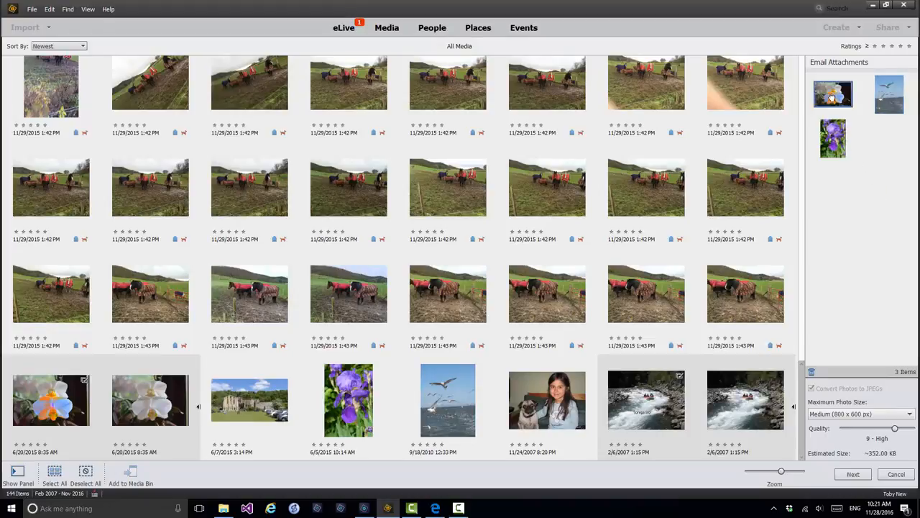
left_click(812, 373)
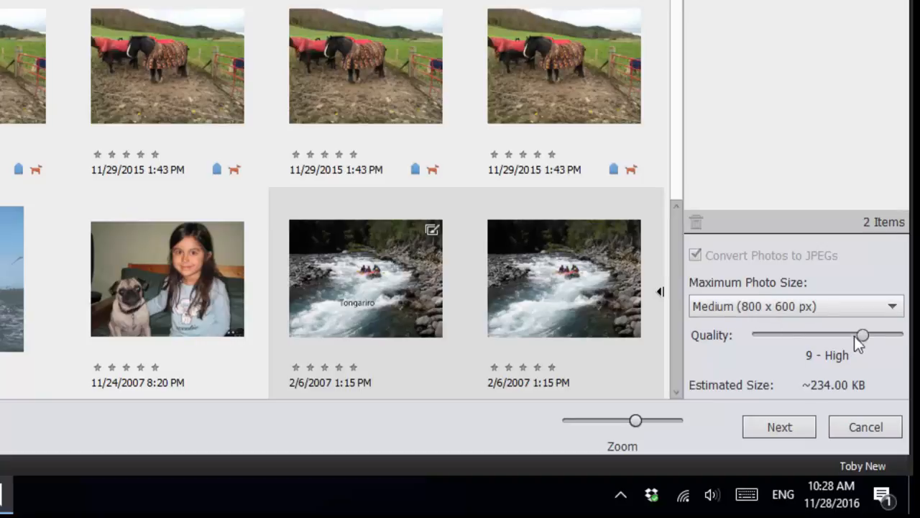
left_click_drag(864, 336, 818, 339)
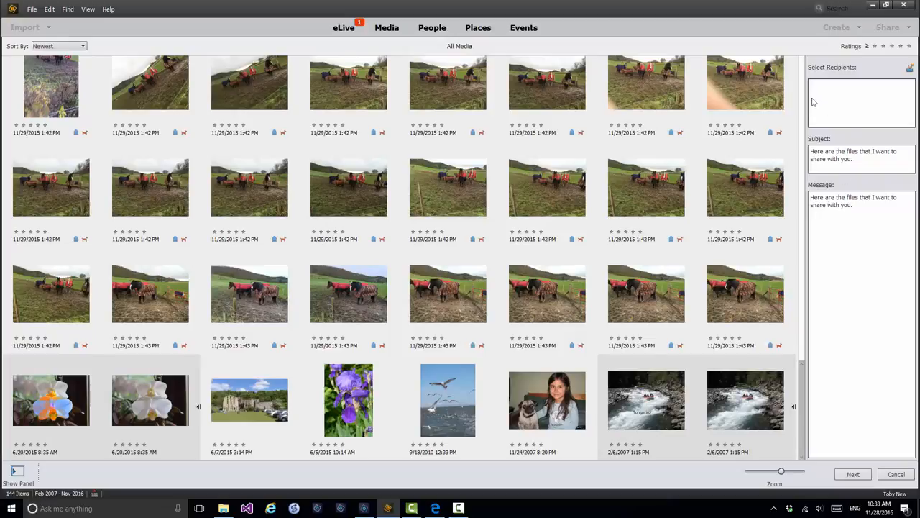
Step: Add a new contact to the contact book with the recipient's first name, last name and e-mail address
left_click(910, 70)
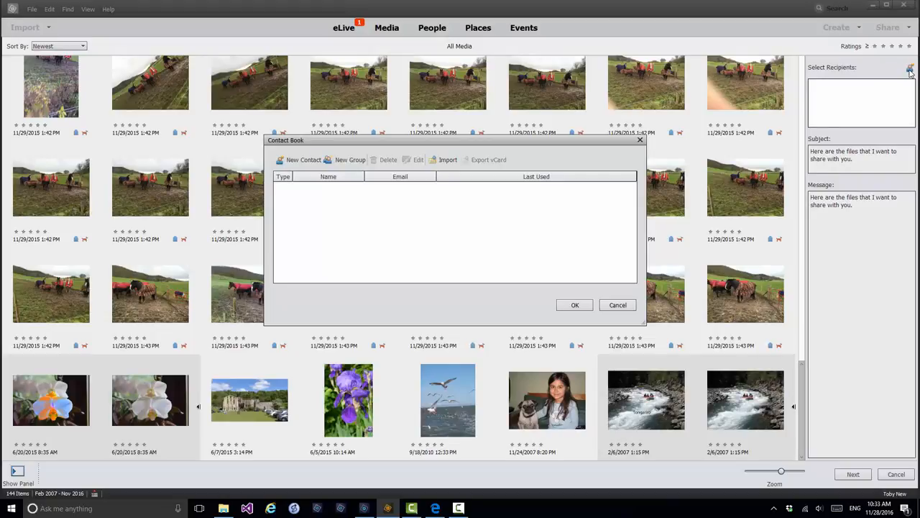
left_click(445, 160)
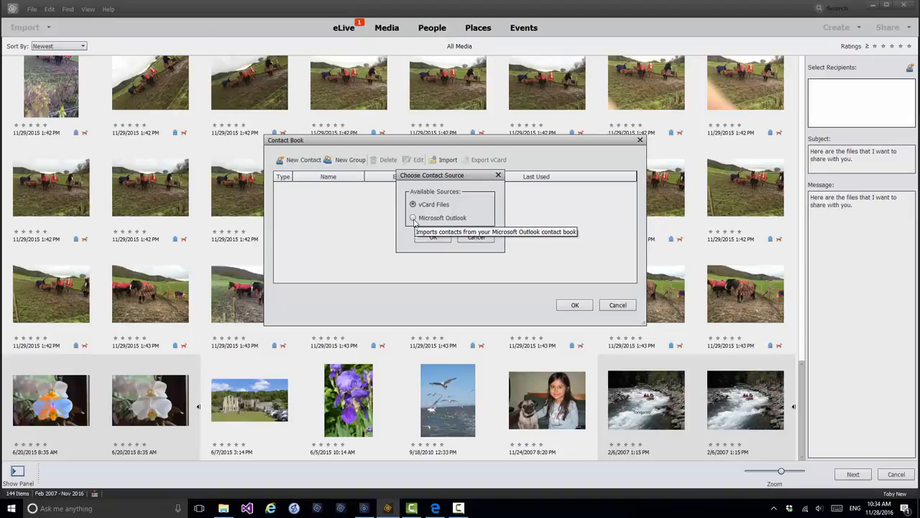
left_click(475, 237)
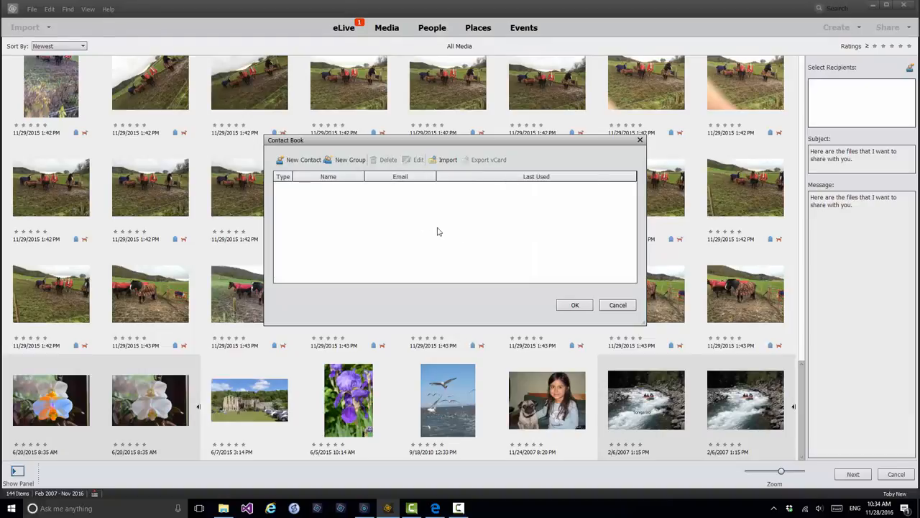
left_click(295, 161)
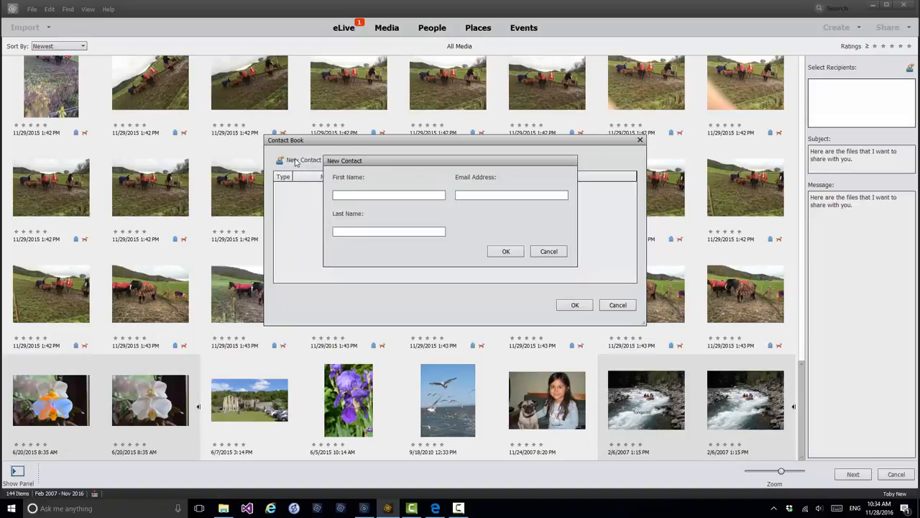
type("John")
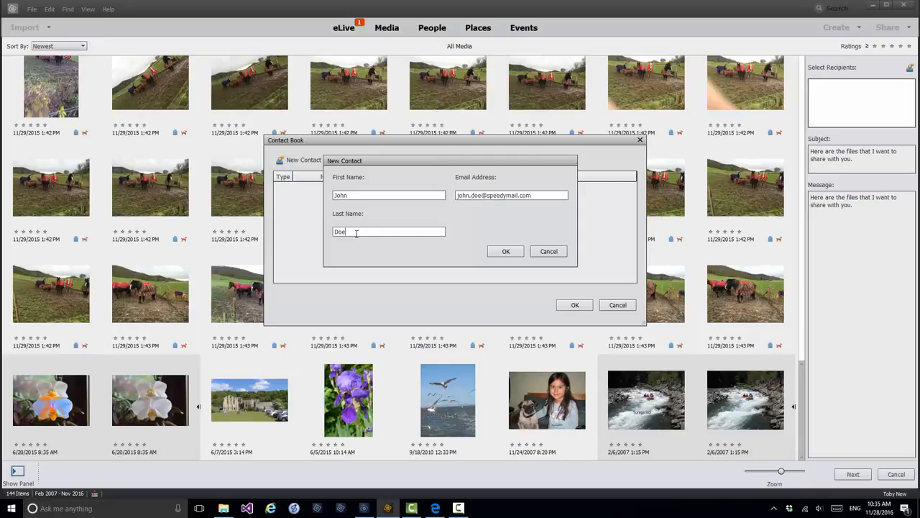
left_click(507, 252)
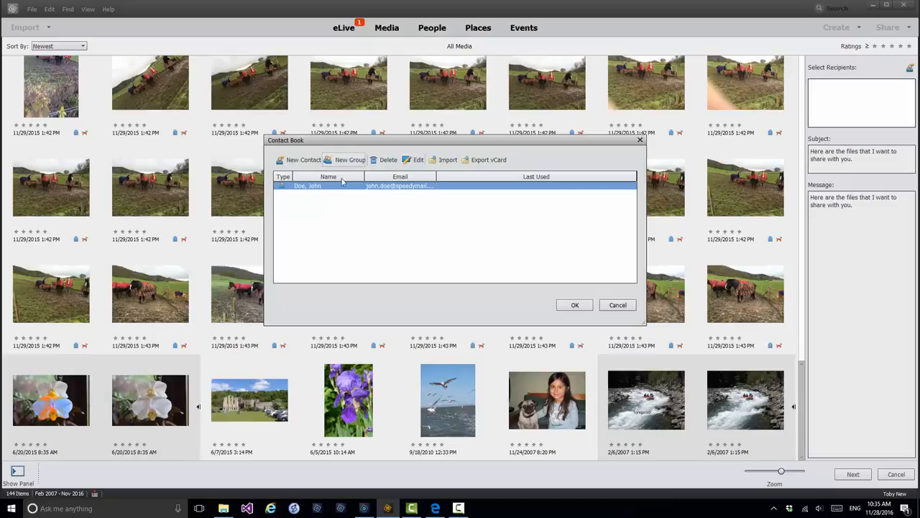
left_click(579, 306)
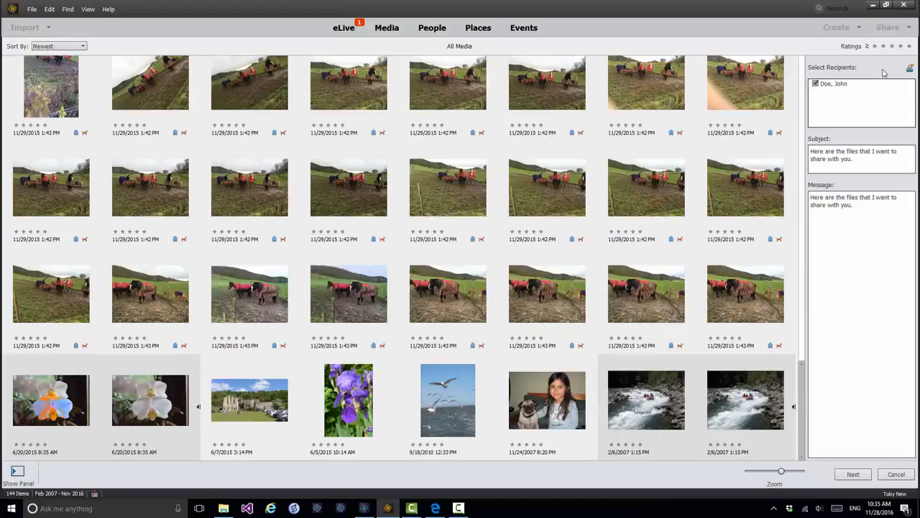
Step: Replace the email subject with "Images for preview"
left_click(851, 159)
key("BackSpace")
key("BackSpace")
key("BackSpace")
key("BackSpace")
key("BackSpace")
key("BackSpace")
key("BackSpace")
key("BackSpace")
key("BackSpace")
key("BackSpace")
key("BackSpace")
key("BackSpace")
key("BackSpace")
key("BackSpace")
key("BackSpace")
key("BackSpace")
key("BackSpace")
key("BackSpace")
key("BackSpace")
key("BackSpace")
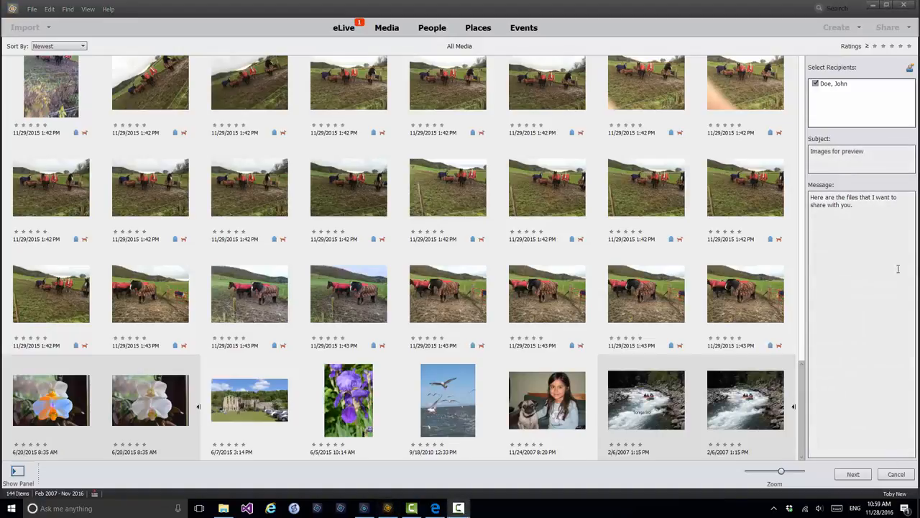
Step: Write a message asking the recipient to preview these images and share feedback, and proceed to the next stage
left_click(865, 206)
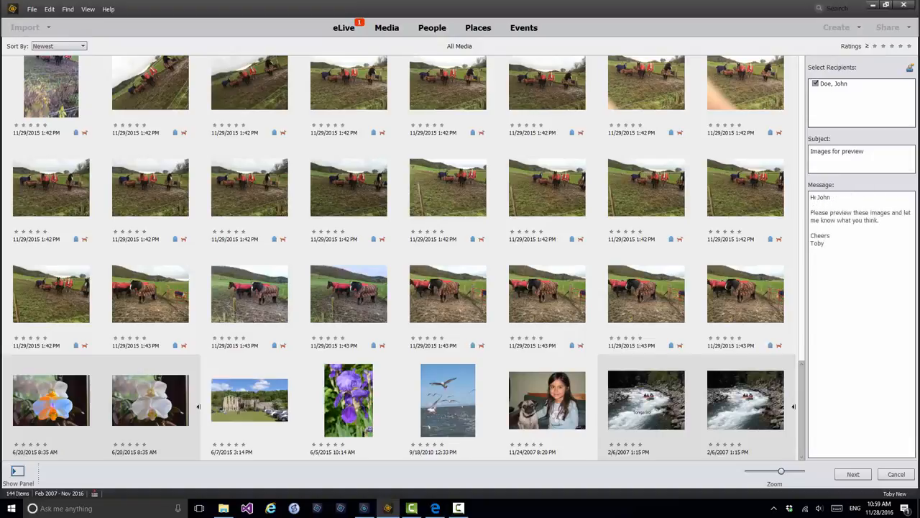
left_click(853, 475)
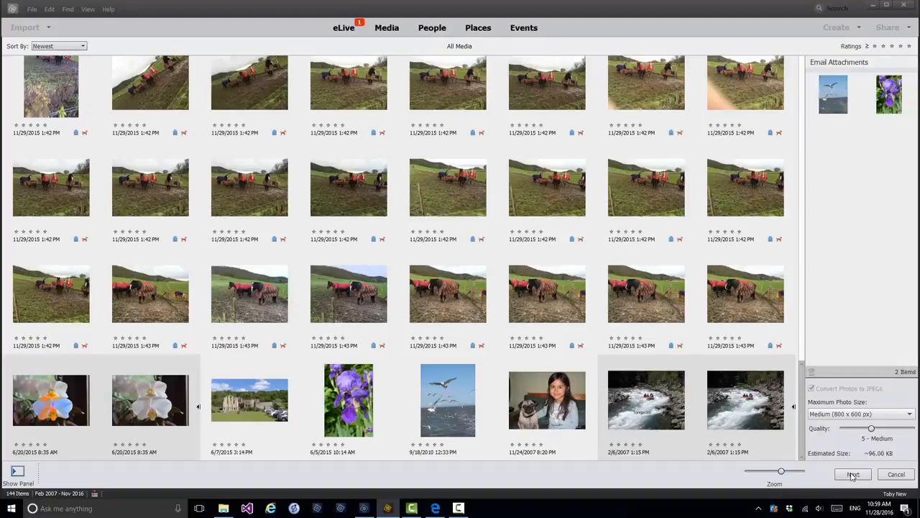